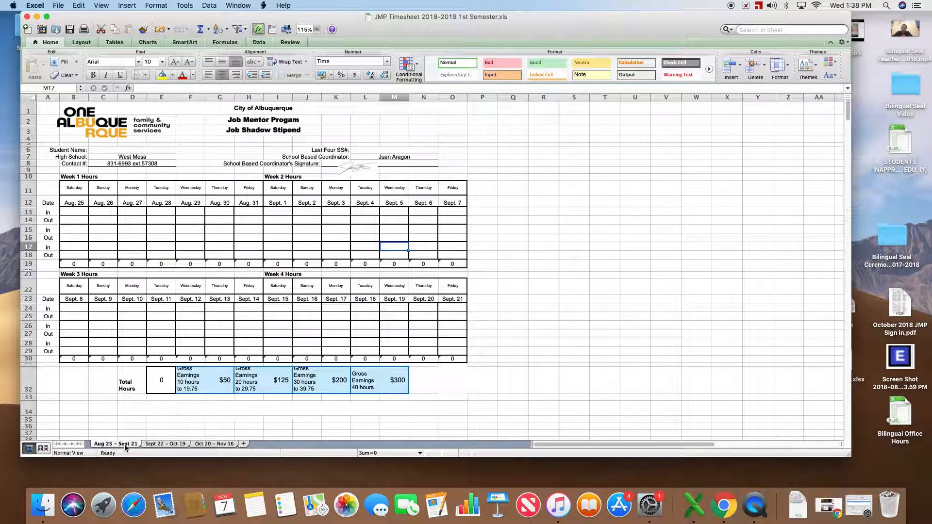
# Step: Open the Oct 20 – Nov 16 timesheet sheet
pyautogui.click(152, 444)
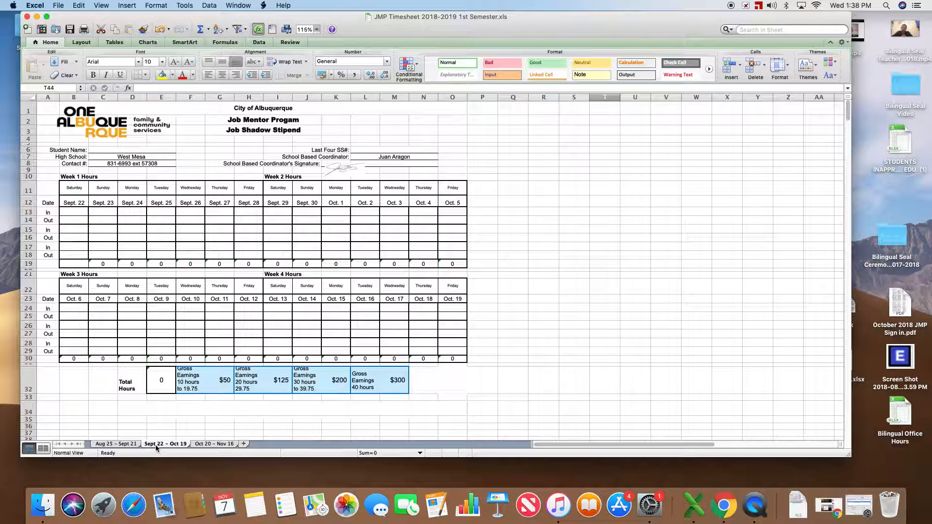
pyautogui.click(204, 445)
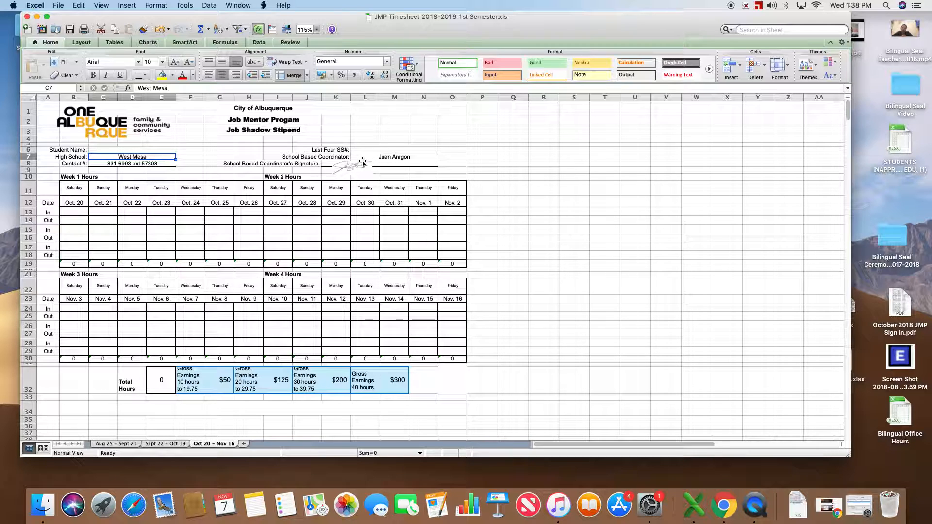
# Step: Enter a sample student name in the Student Name field and clear it again
pyautogui.click(122, 149)
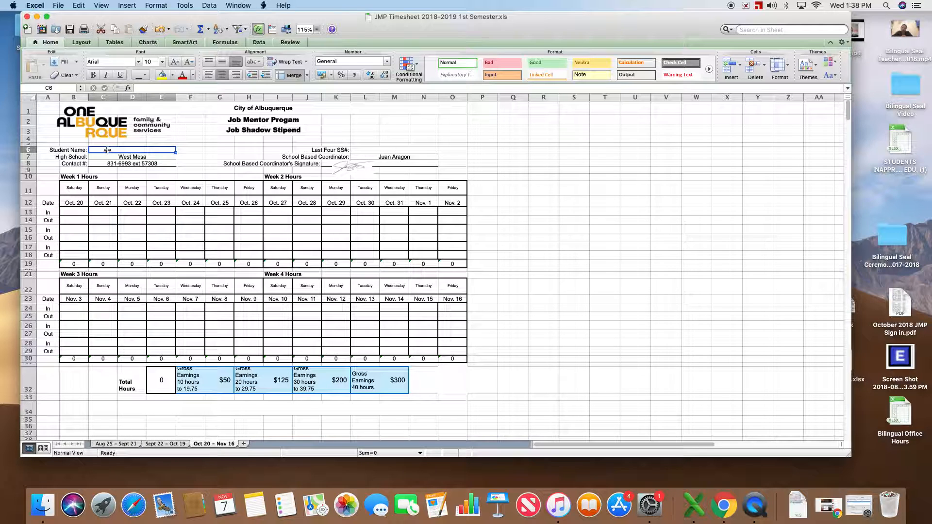
pyautogui.click(147, 88)
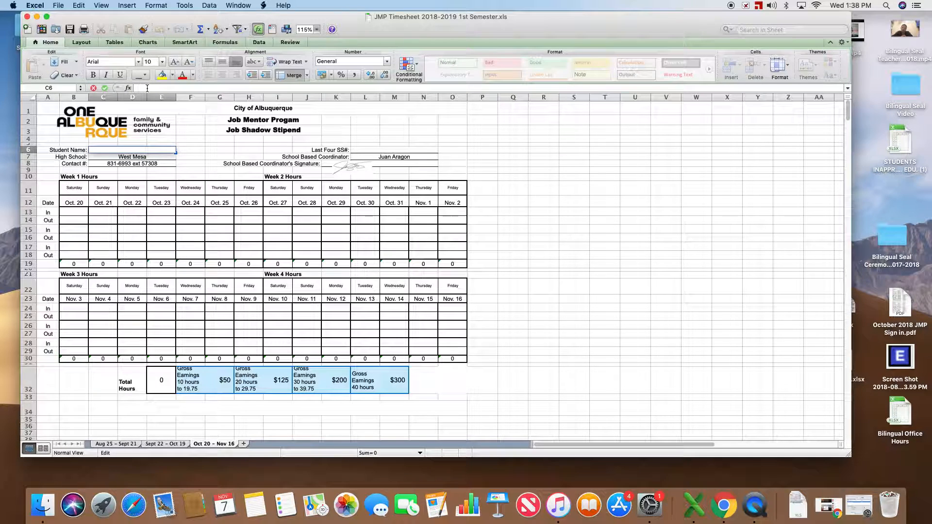
pyautogui.write('Joe Blow')
pyautogui.press('Return')
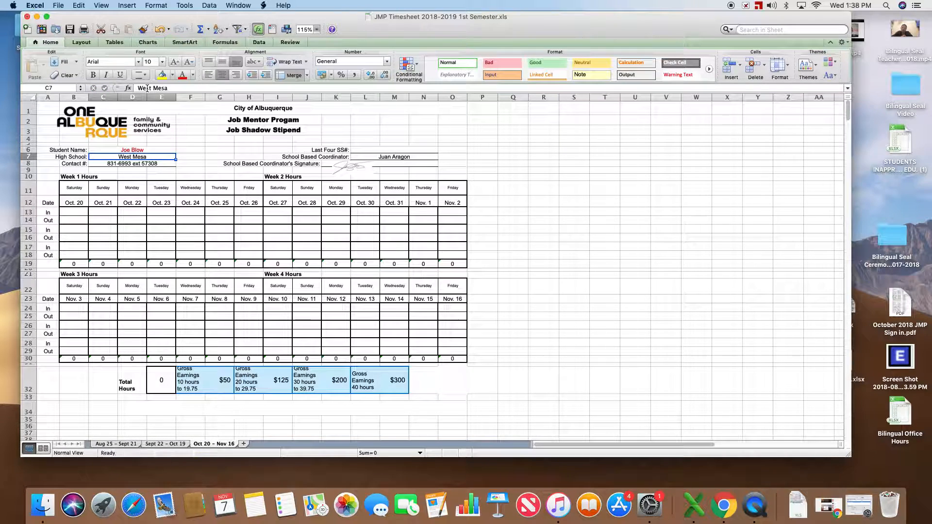
pyautogui.press('Up')
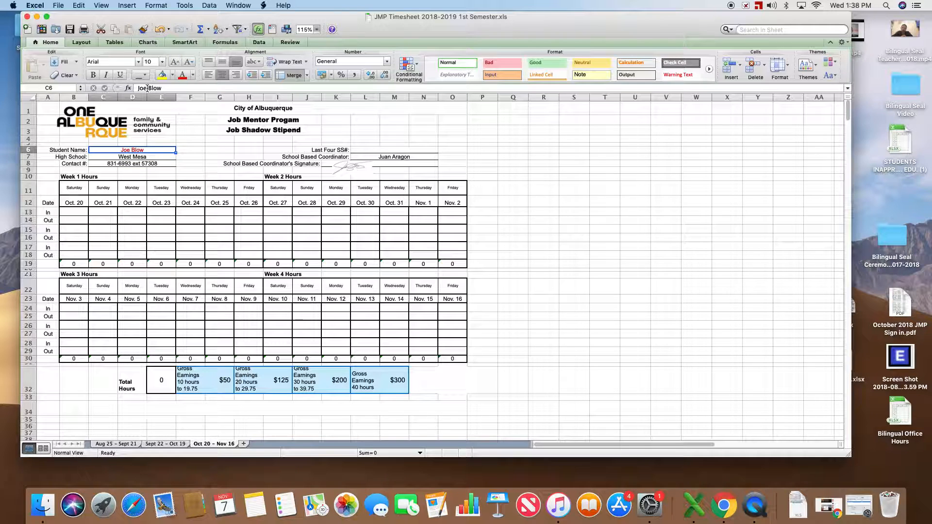
pyautogui.press('BackSpace')
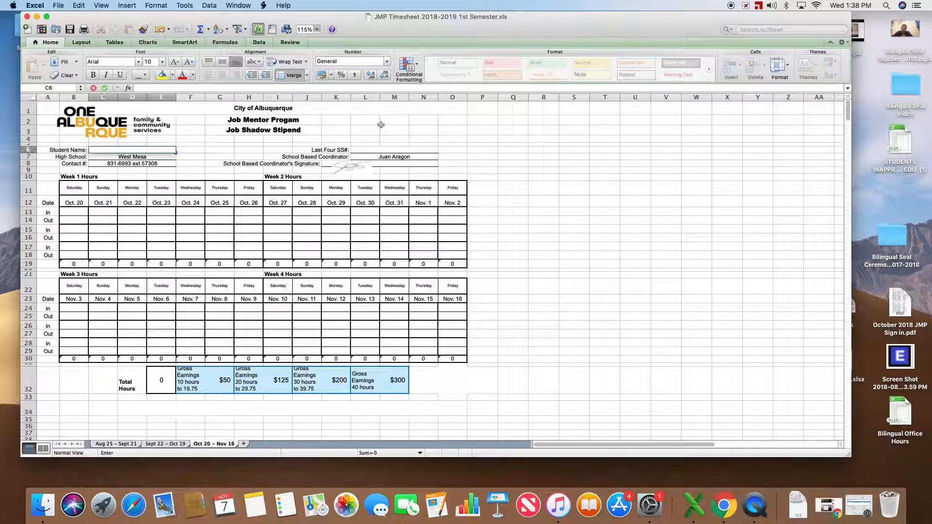
# Step: Enter the last four SSN digits in the Last Four SS# field, then delete them
pyautogui.click(382, 152)
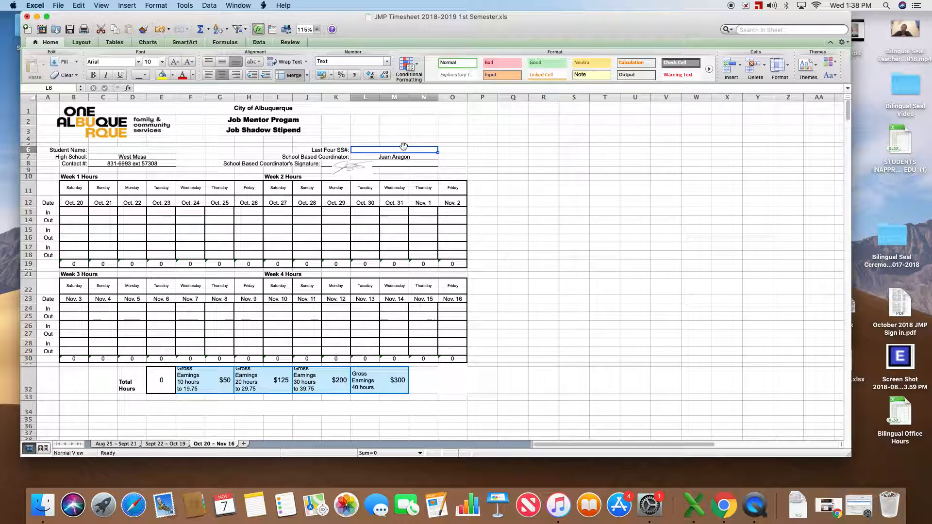
pyautogui.write('8888')
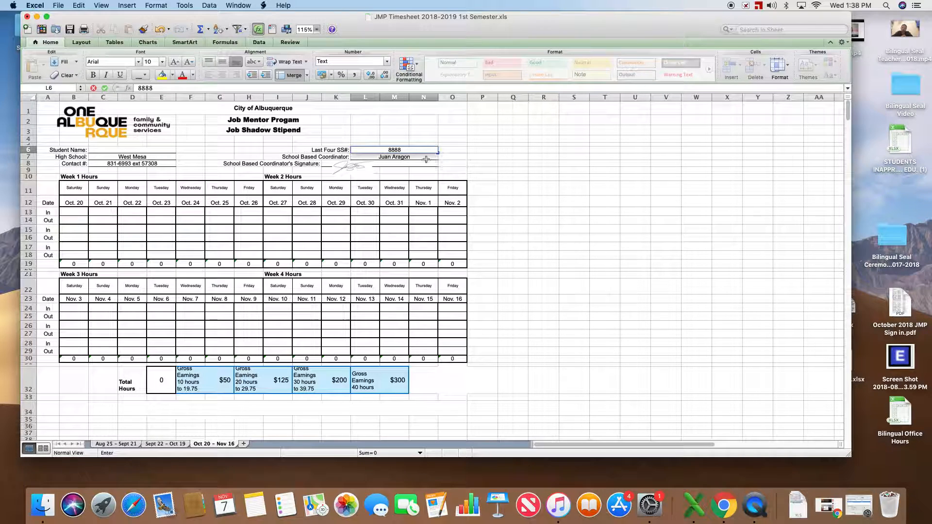
pyautogui.click(425, 158)
pyautogui.click(423, 152)
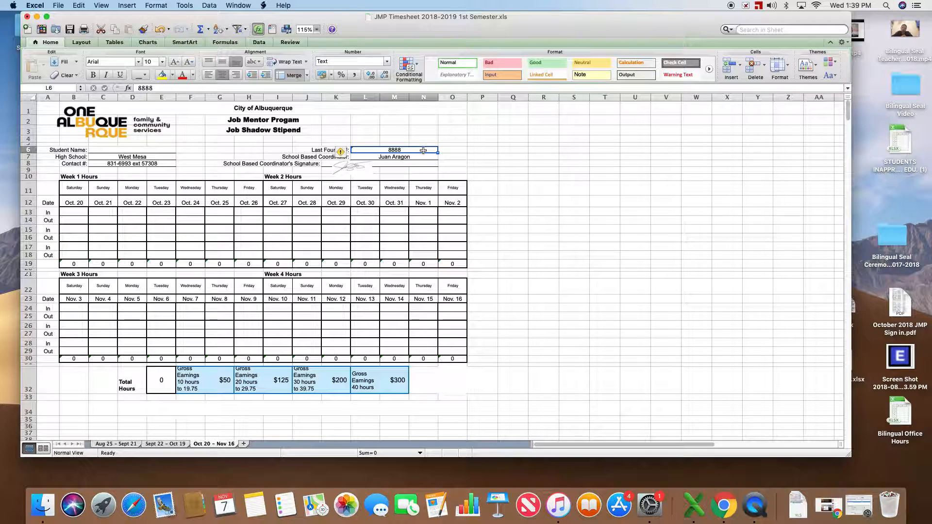
pyautogui.doubleClick(425, 151)
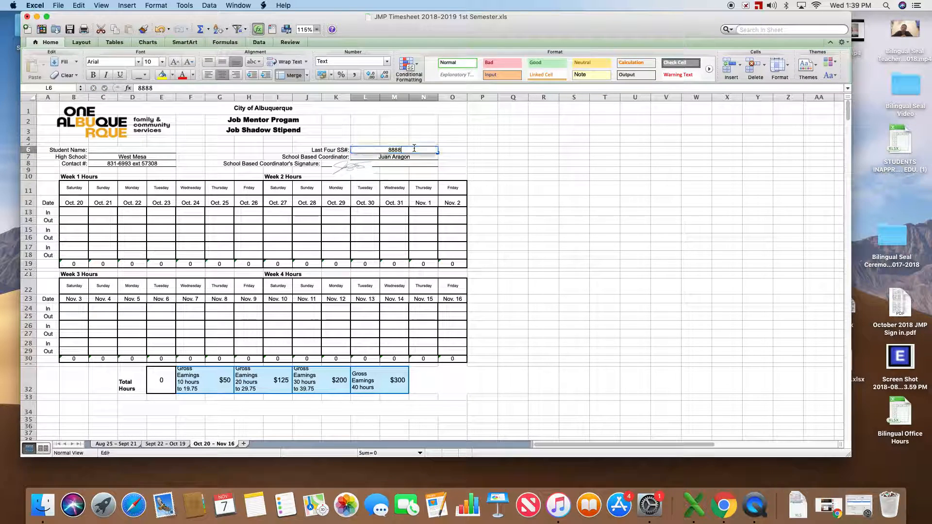
pyautogui.press('BackSpace')
pyautogui.press('BackSpace')
pyautogui.press('BackSpace')
pyautogui.press('BackSpace')
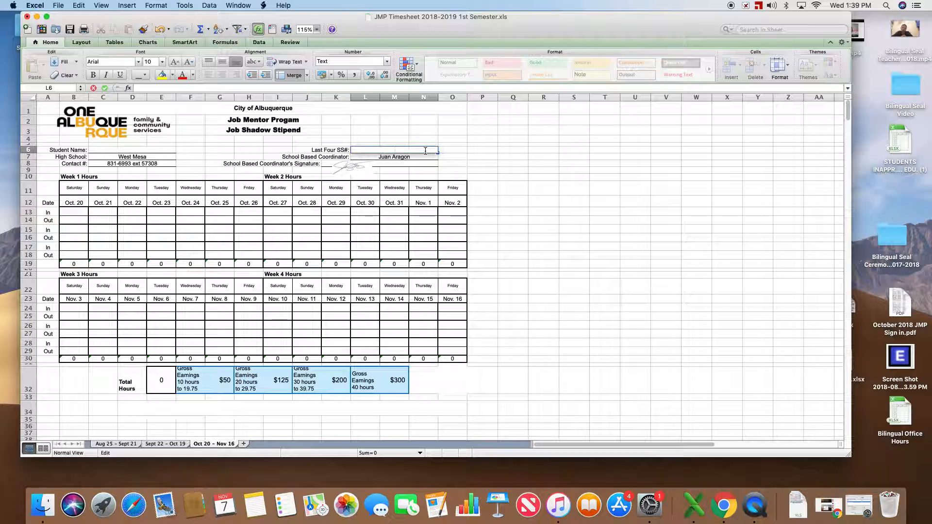
pyautogui.click(532, 249)
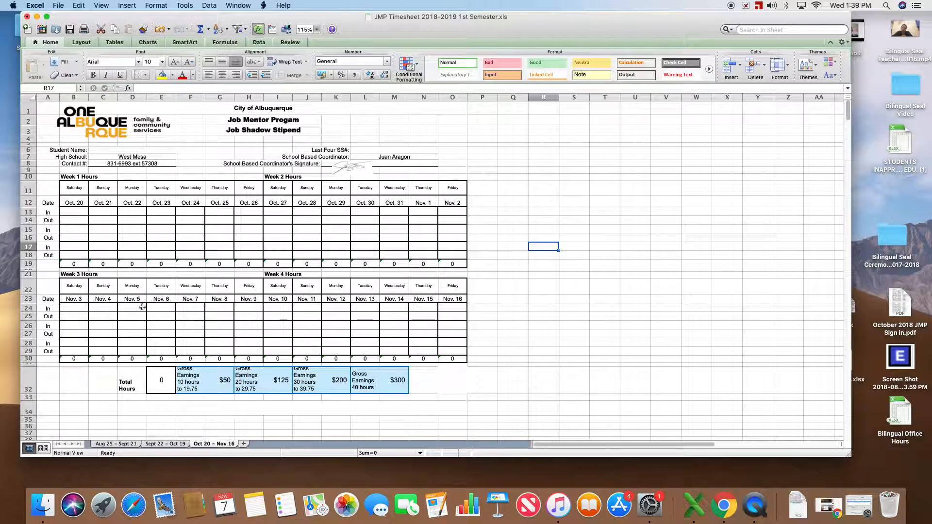
# Step: Log Oct. 20's first shift with In 9:00 AM and Out 11:00 AM
pyautogui.click(72, 211)
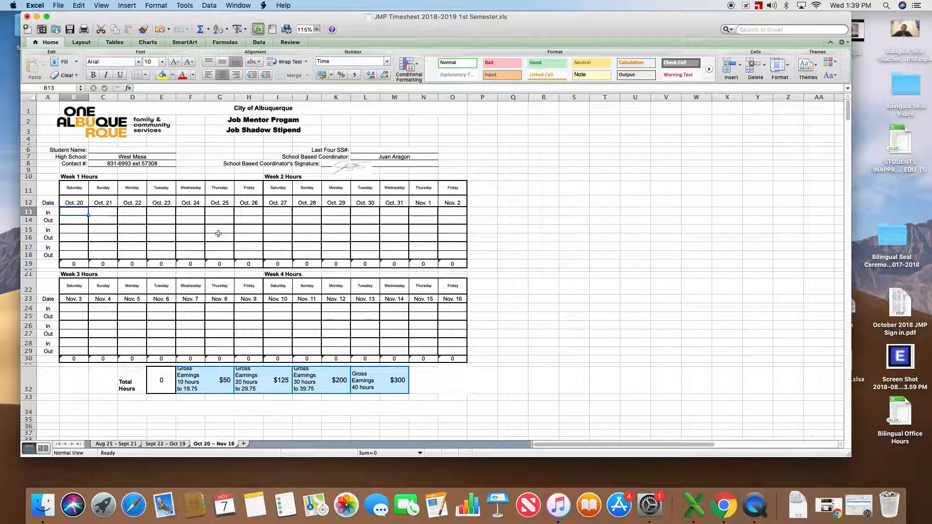
pyautogui.write('9')
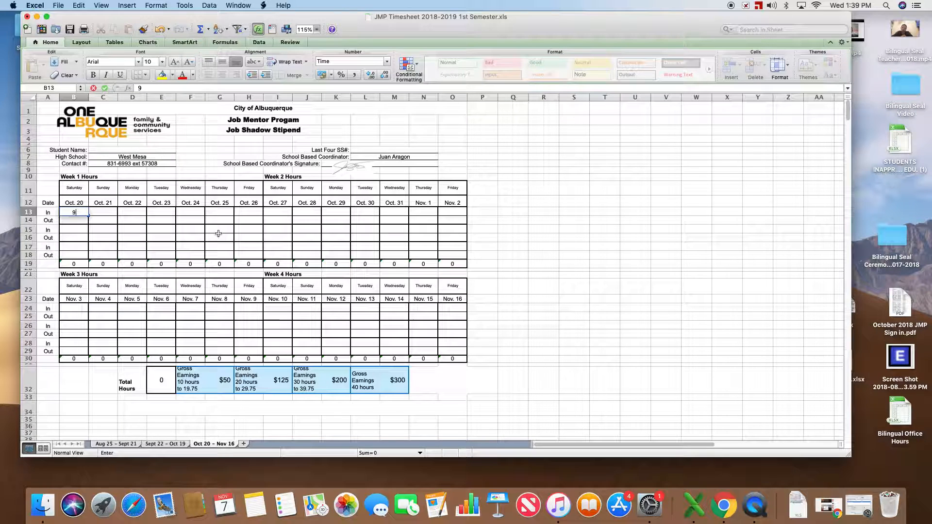
pyautogui.write(':00 AM')
pyautogui.press('Return')
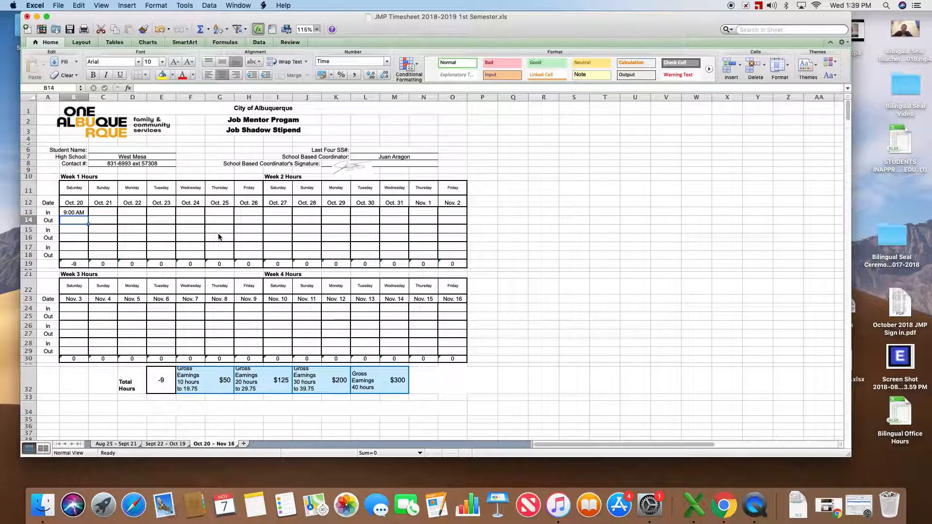
pyautogui.write('11:')
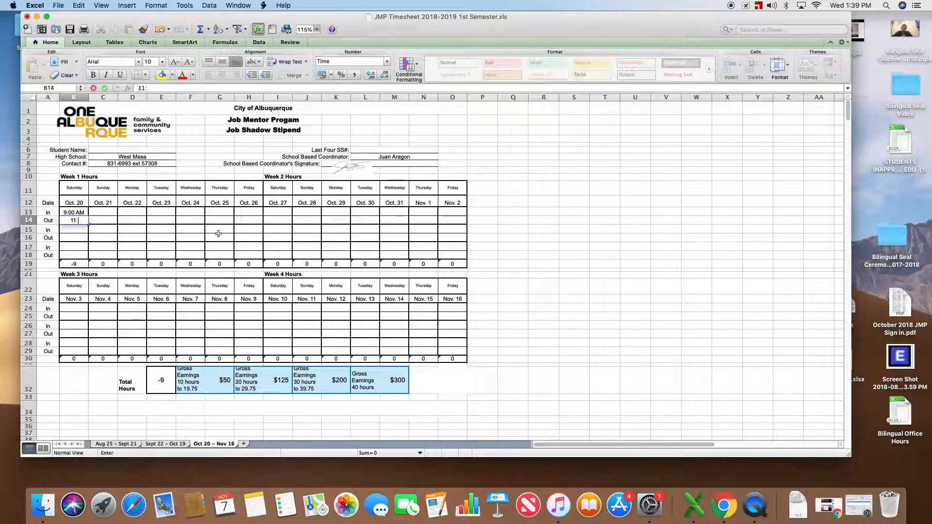
pyautogui.write('00')
pyautogui.press('Return')
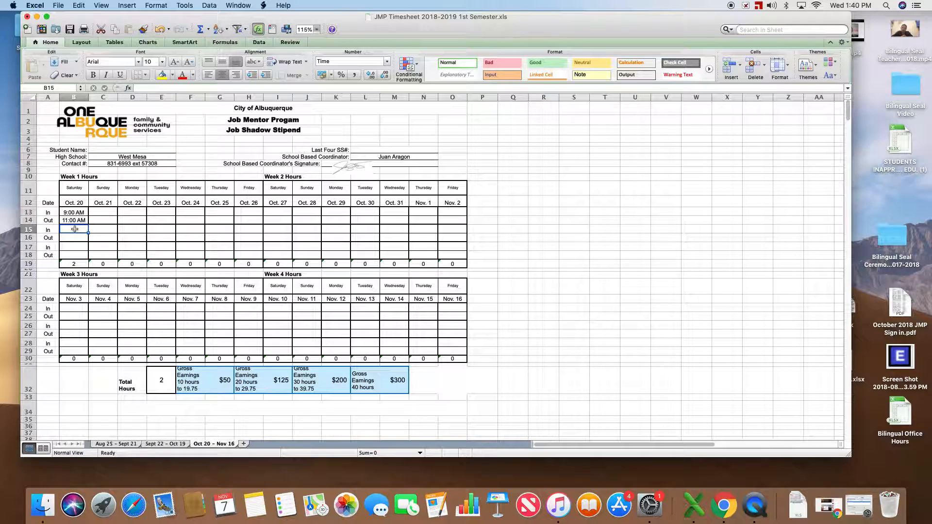
# Step: Log Oct. 20's second shift with In 1:00 PM and Out 3:00 PM
pyautogui.write('1')
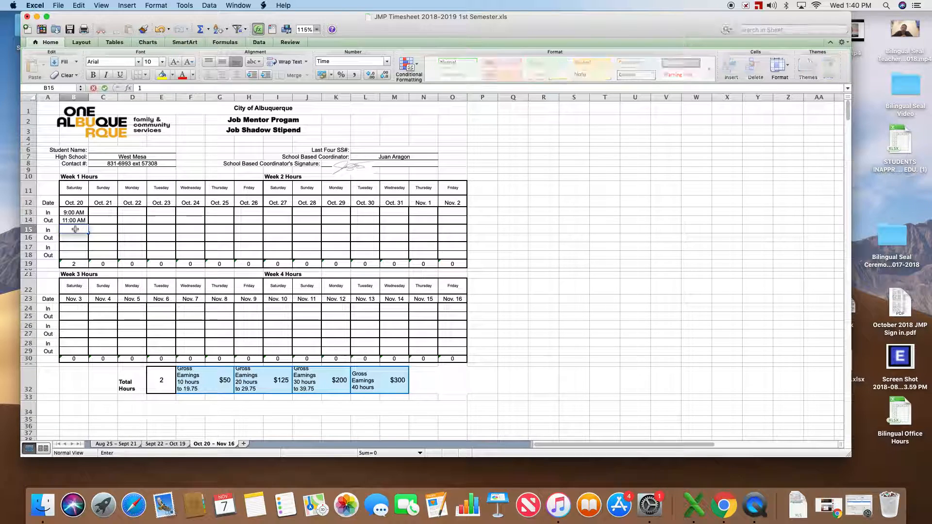
pyautogui.write(':00 p')
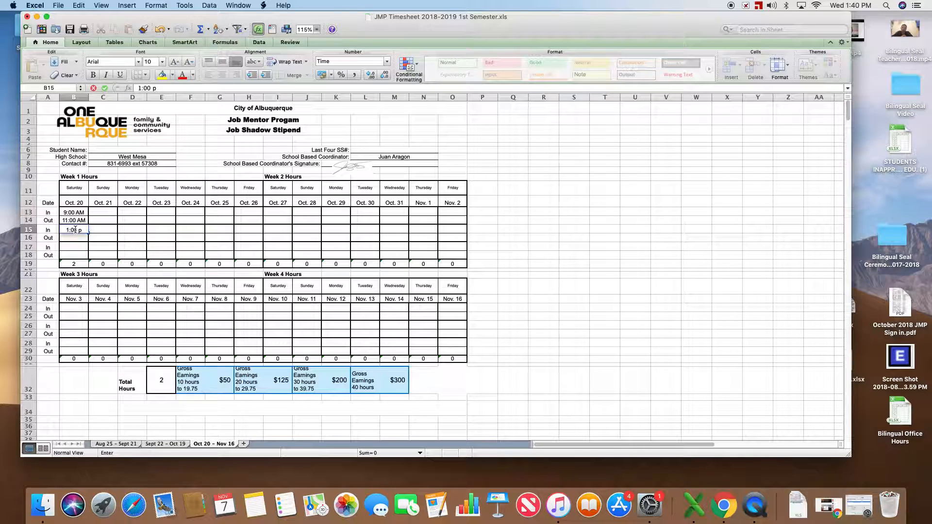
pyautogui.press('Return')
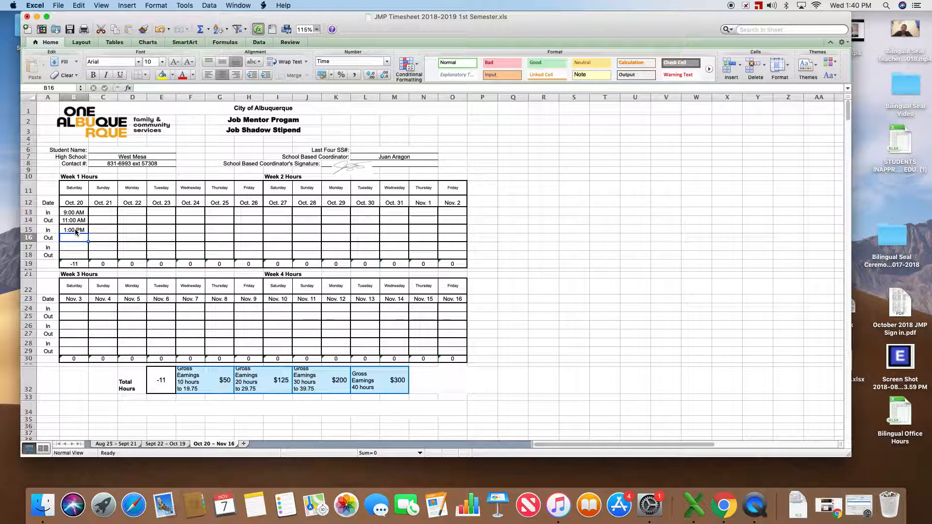
pyautogui.write('3:')
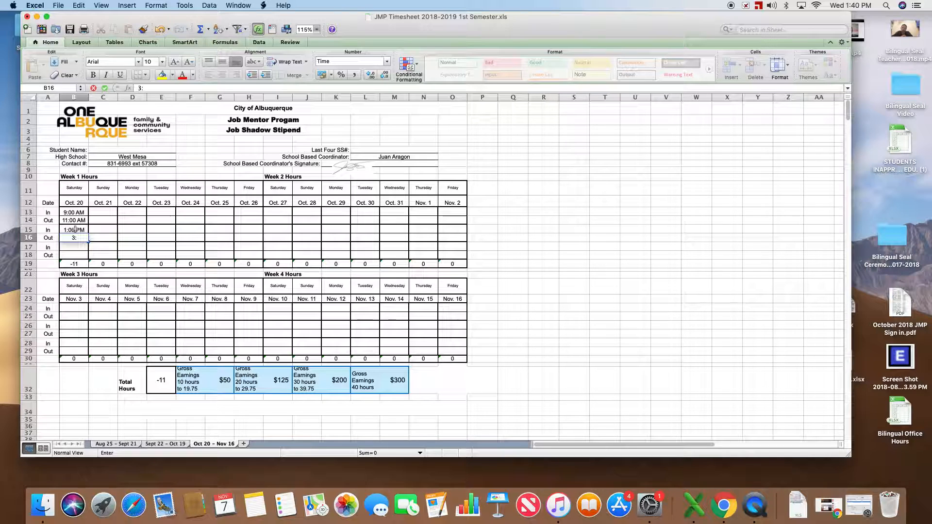
pyautogui.write('00 PM')
pyautogui.press('Return')
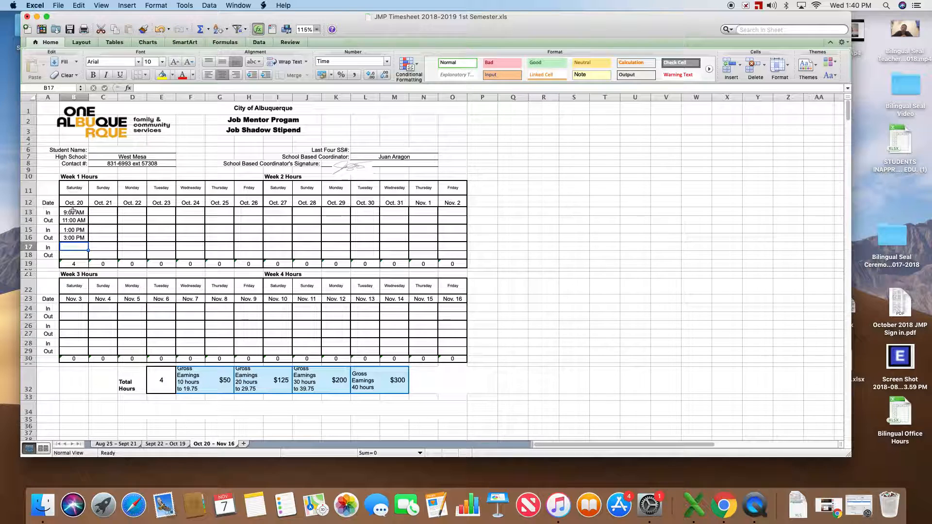
# Step: Enter 9:15 AM as Oct. 21's first In time
pyautogui.click(95, 212)
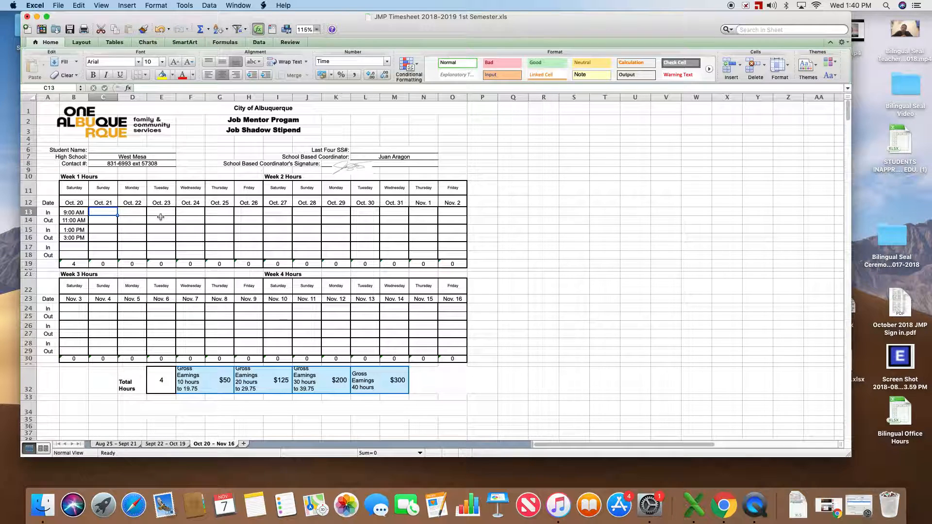
pyautogui.write('9')
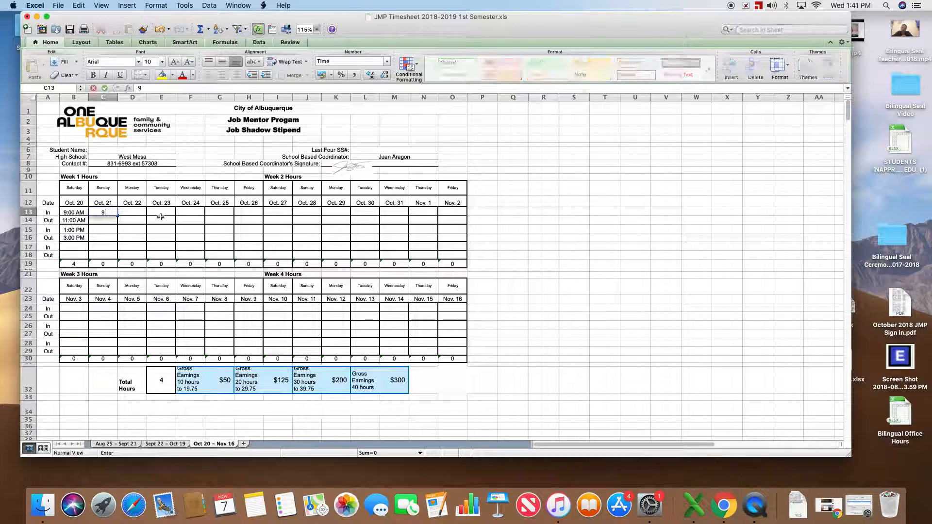
pyautogui.write(':15')
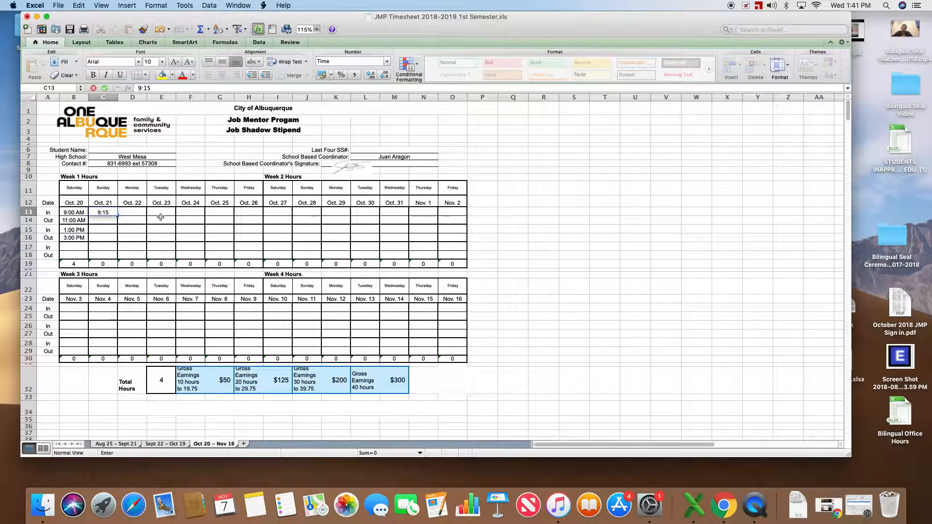
pyautogui.press('Return')
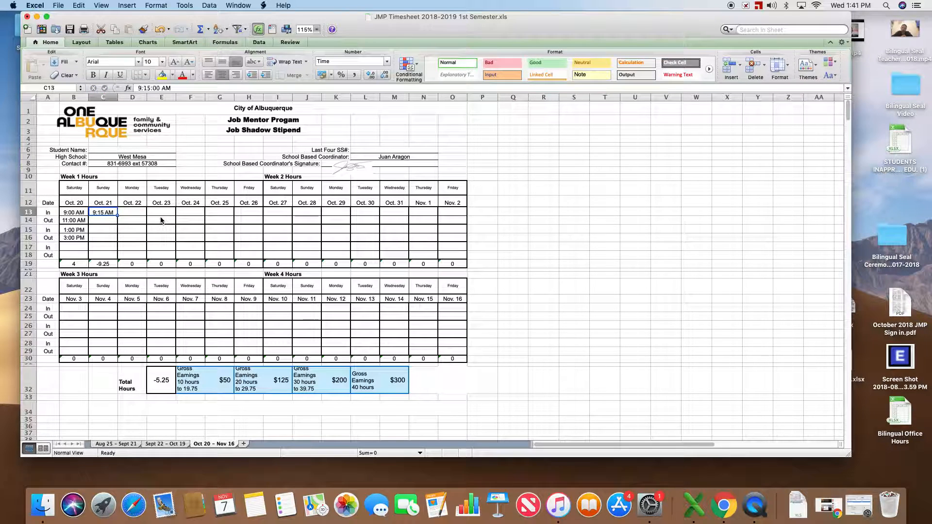
pyautogui.press('Return')
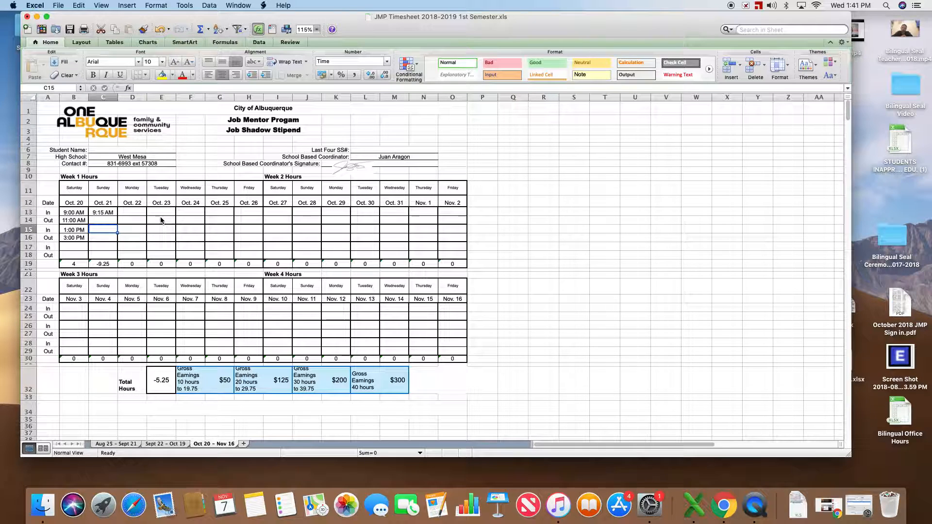
# Step: Enter 10:30 PM as Oct. 21's second In time
pyautogui.write('10')
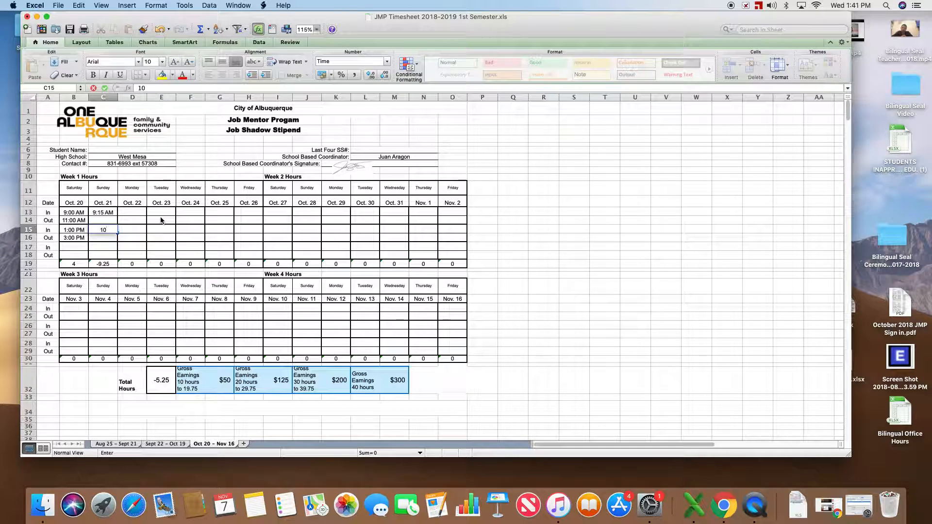
pyautogui.write(':30')
pyautogui.press('Return')
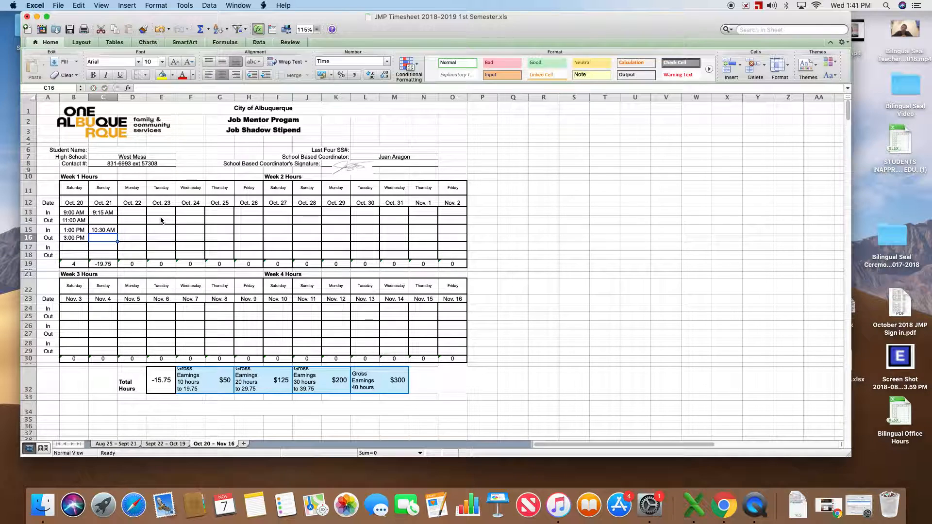
pyautogui.press('Up')
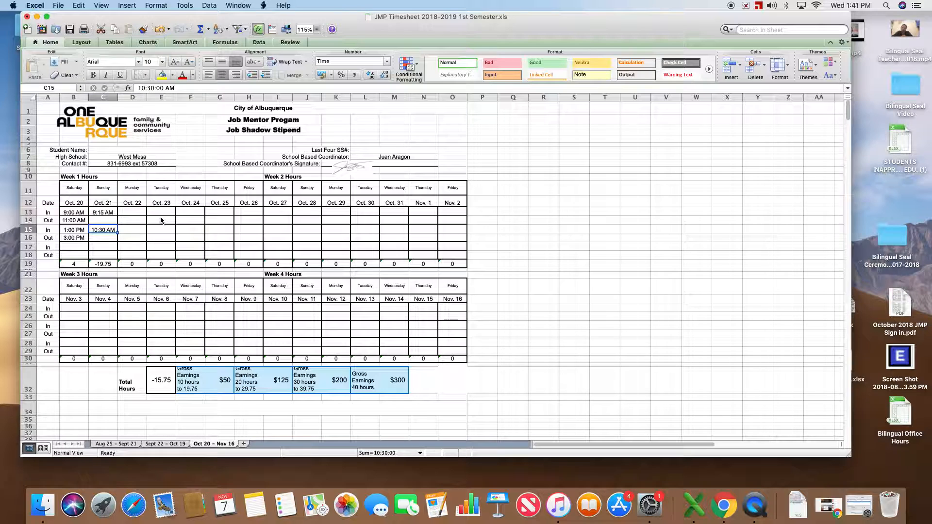
pyautogui.click(194, 87)
pyautogui.press('BackSpace')
pyautogui.press('BackSpace')
pyautogui.write('P')
pyautogui.press('Return')
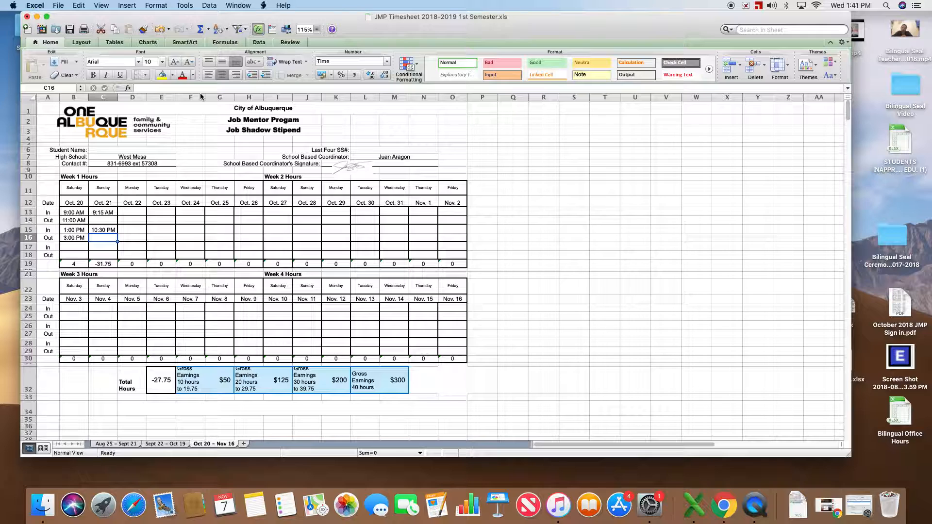
# Step: Enter 11:45 PM as Oct. 21's second Out time
pyautogui.write('11:45')
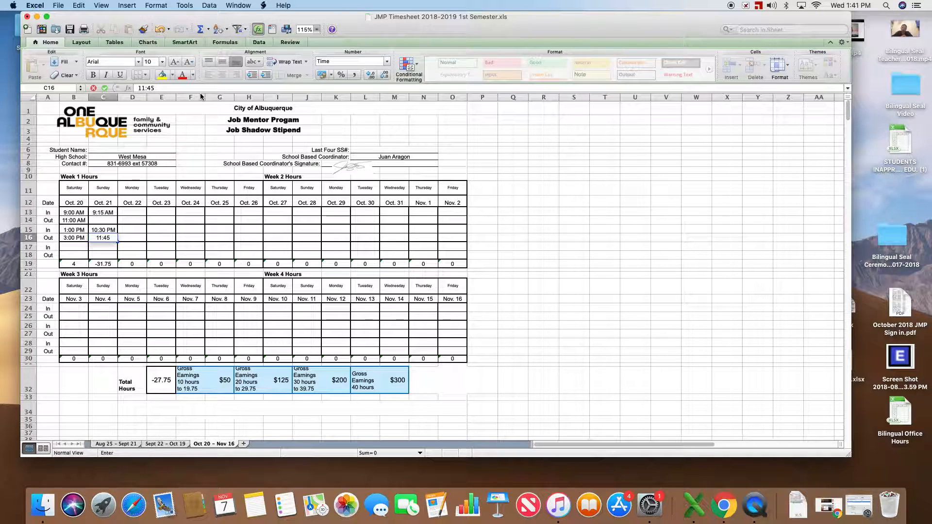
pyautogui.write(' pm')
pyautogui.press('Return')
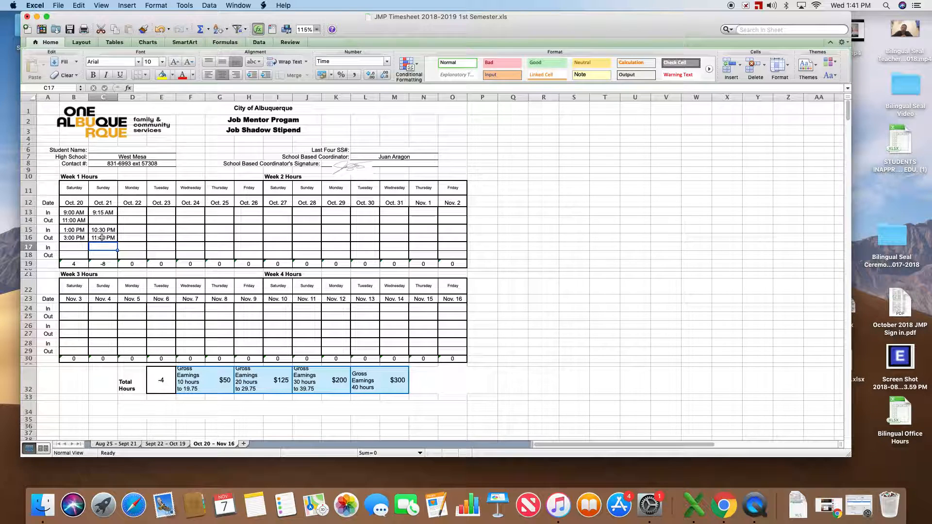
# Step: Switch to the Sept 22 – Oct 19 timesheet sheet
pyautogui.click(167, 444)
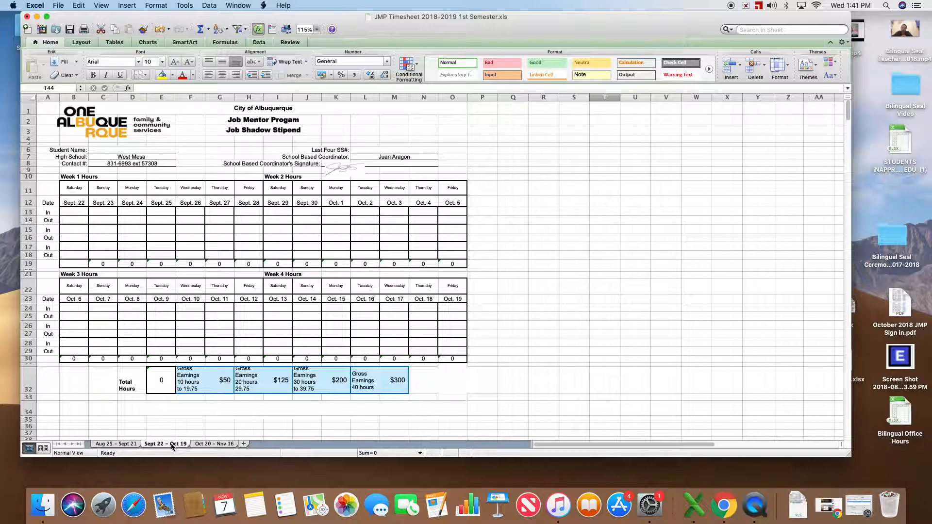
# Step: Switch to the Oct 20 – Nov 16 timesheet sheet
pyautogui.click(207, 444)
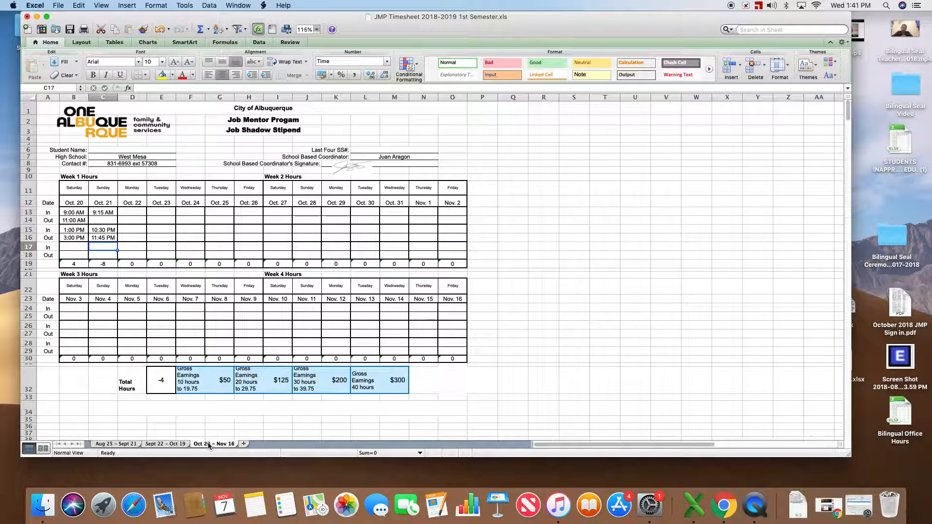
# Step: Save the workbook as a copy in Downloads, named with the coordinator's name followed by JMP Timesheet 2018-2019
pyautogui.click(62, 6)
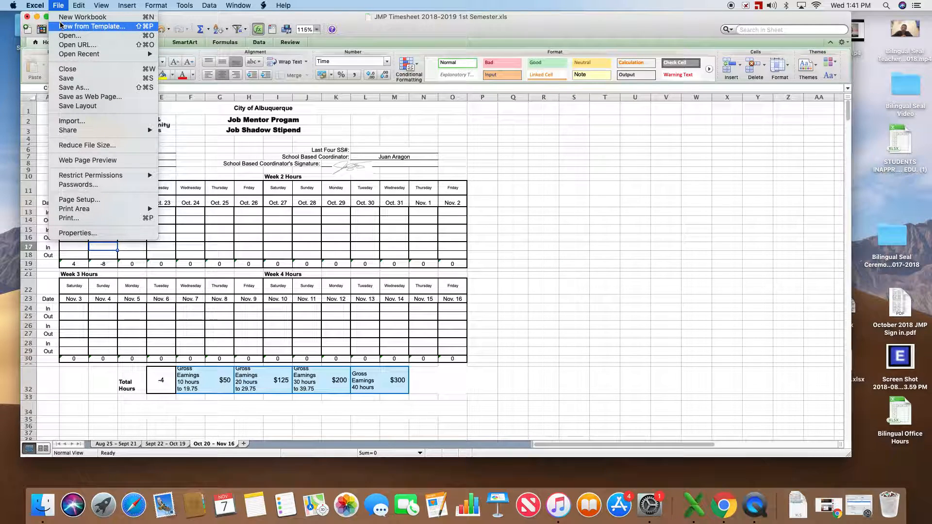
pyautogui.click(77, 89)
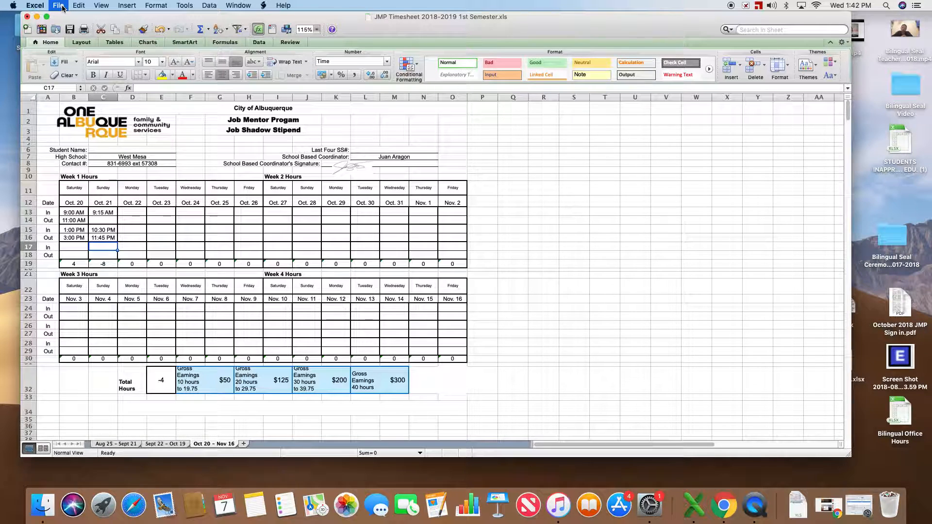
pyautogui.press('super+shift+s')
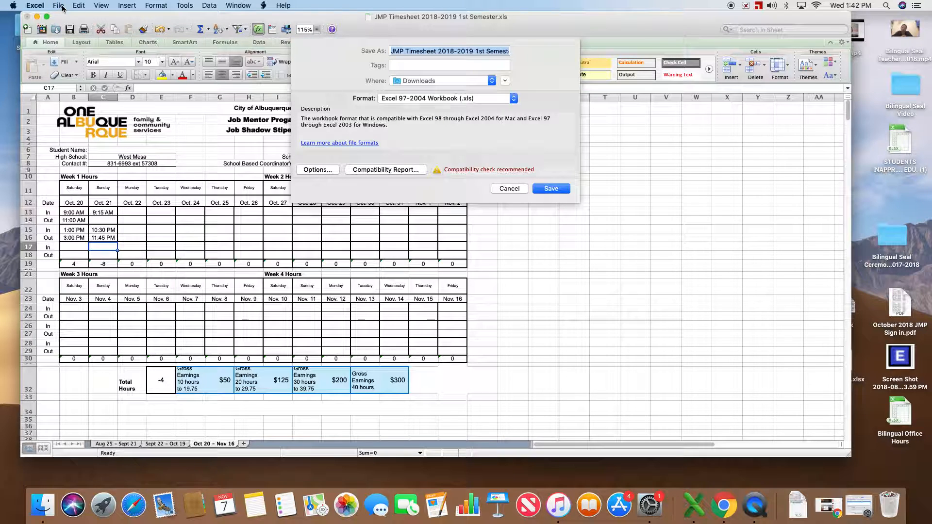
pyautogui.click(62, 7)
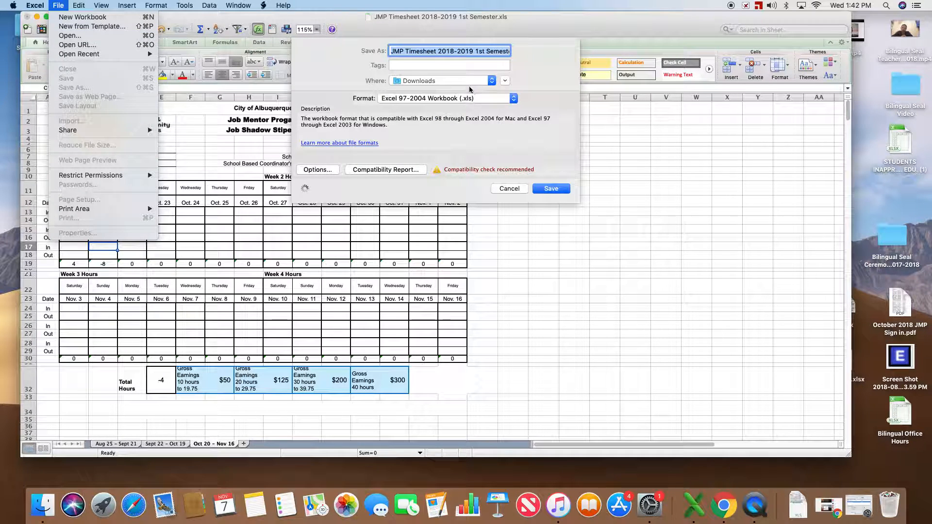
pyautogui.click(484, 54)
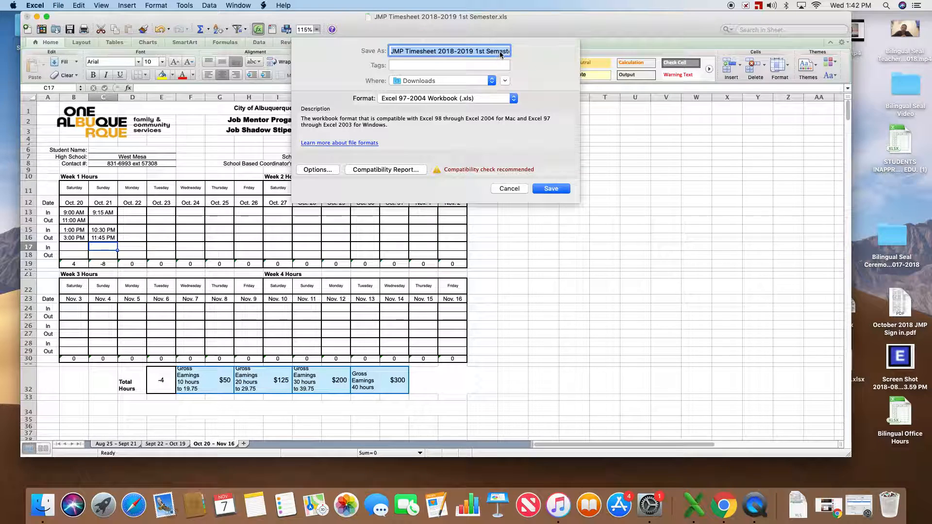
pyautogui.click(505, 51)
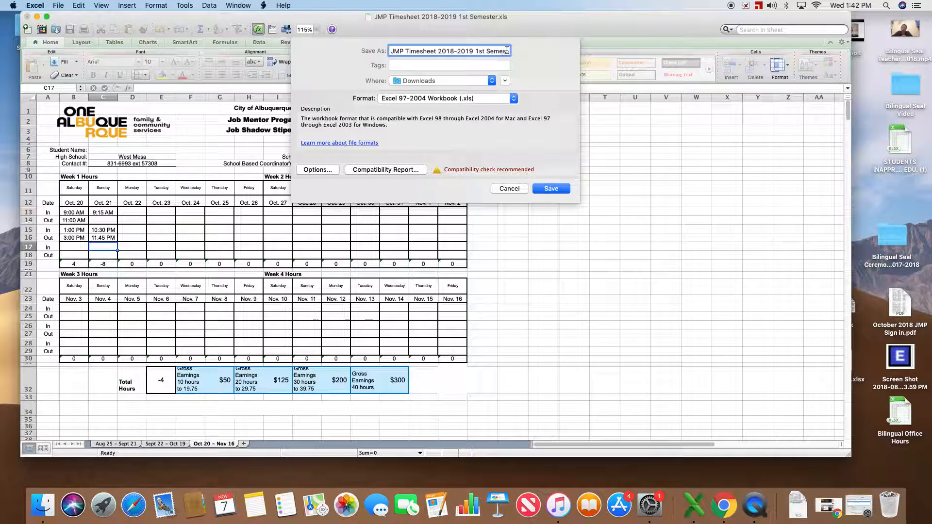
pyautogui.press('Right')
pyautogui.press('Right')
pyautogui.press('Right')
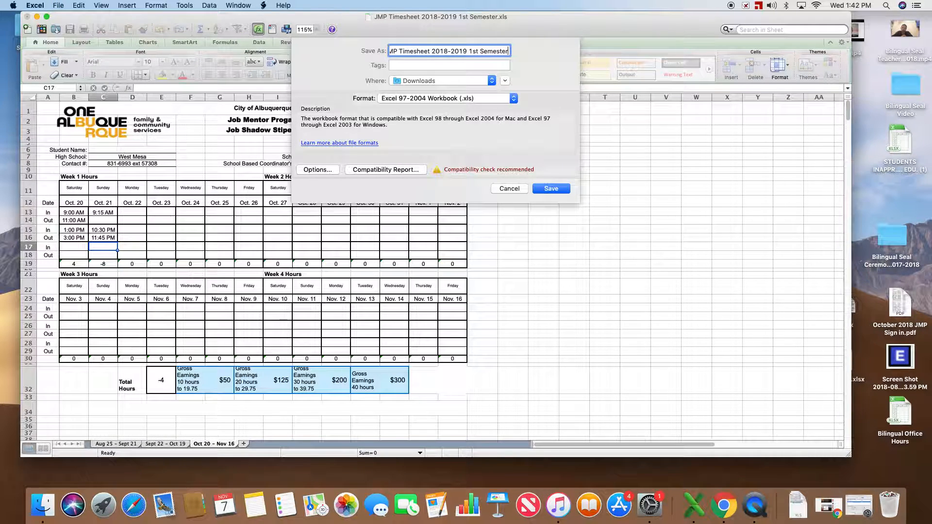
pyautogui.press('BackSpace')
pyautogui.press('BackSpace')
pyautogui.press('BackSpace')
pyautogui.press('BackSpace')
pyautogui.press('BackSpace')
pyautogui.press('BackSpace')
pyautogui.press('BackSpace')
pyautogui.press('BackSpace')
pyautogui.press('BackSpace')
pyautogui.press('BackSpace')
pyautogui.press('BackSpace')
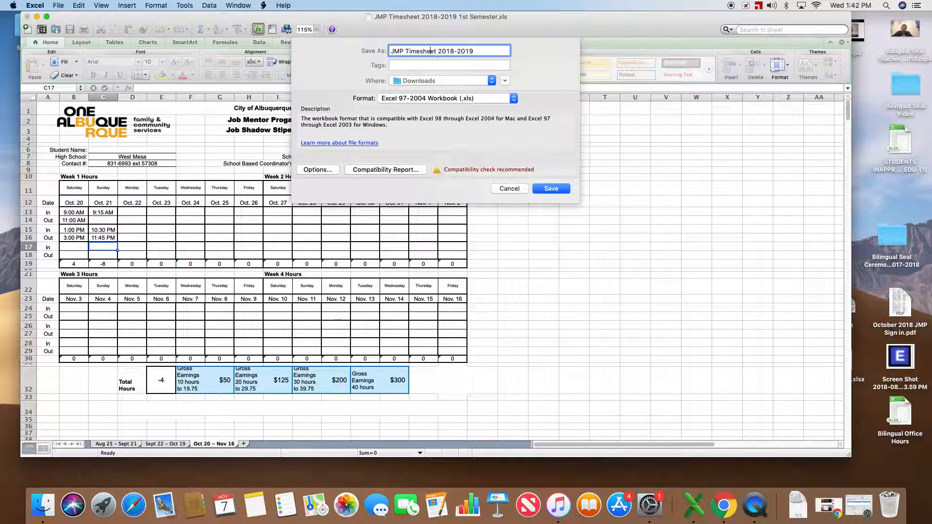
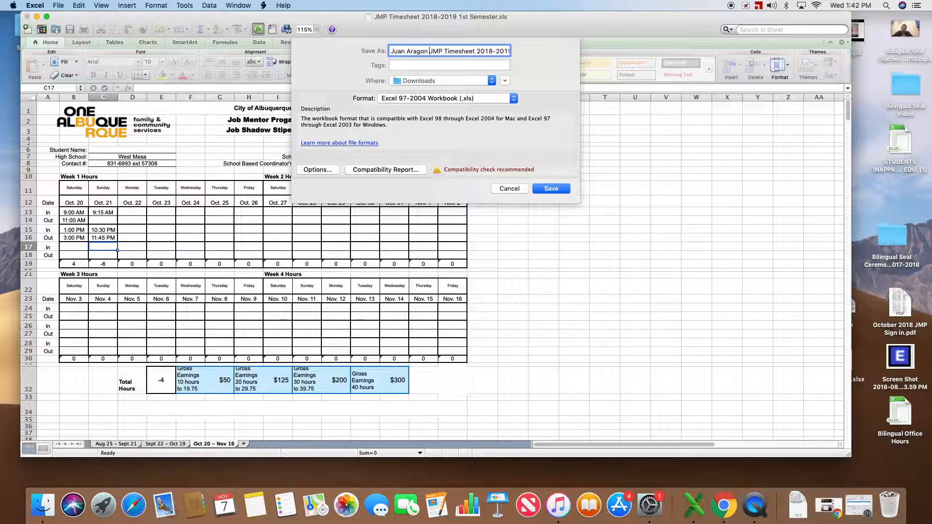
pyautogui.click(549, 189)
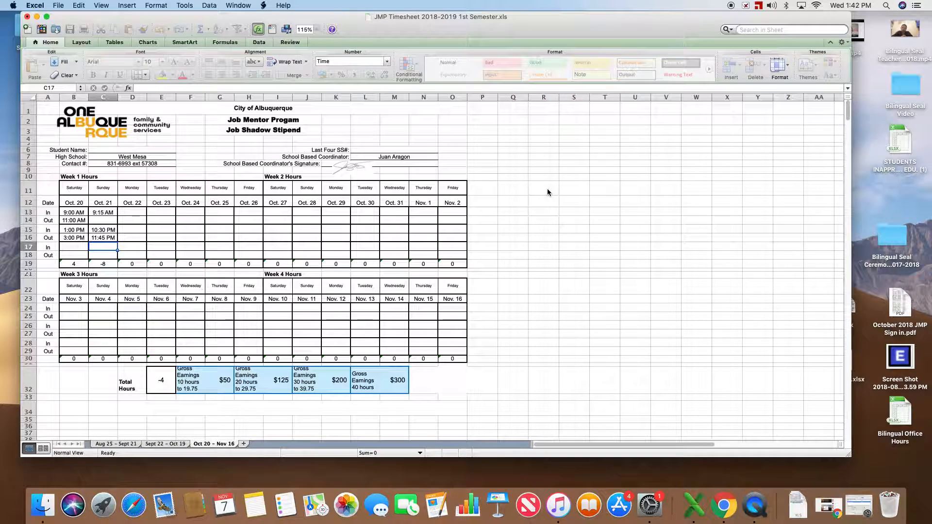